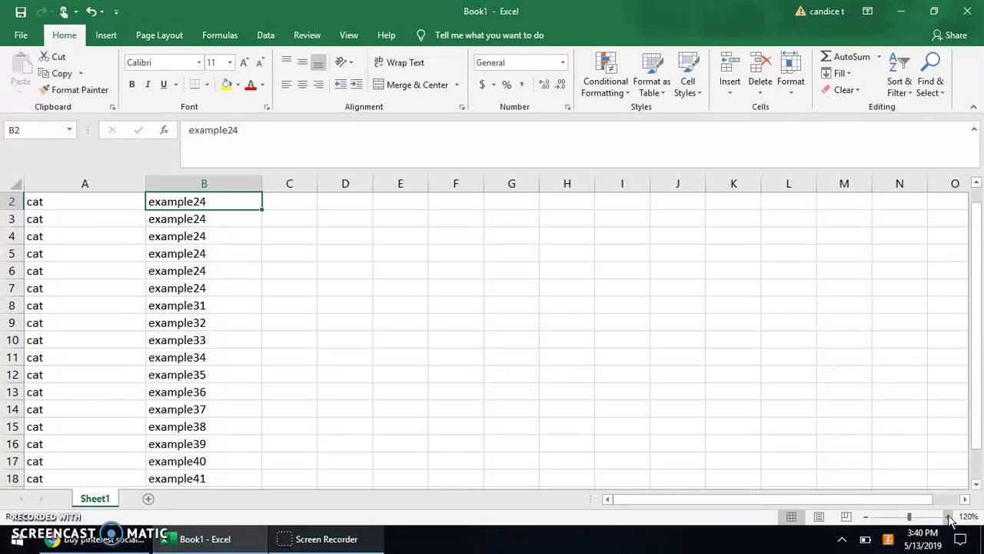
# Step: Insert a blank column before the cat column and widen the new column A
pyautogui.click(736, 499)
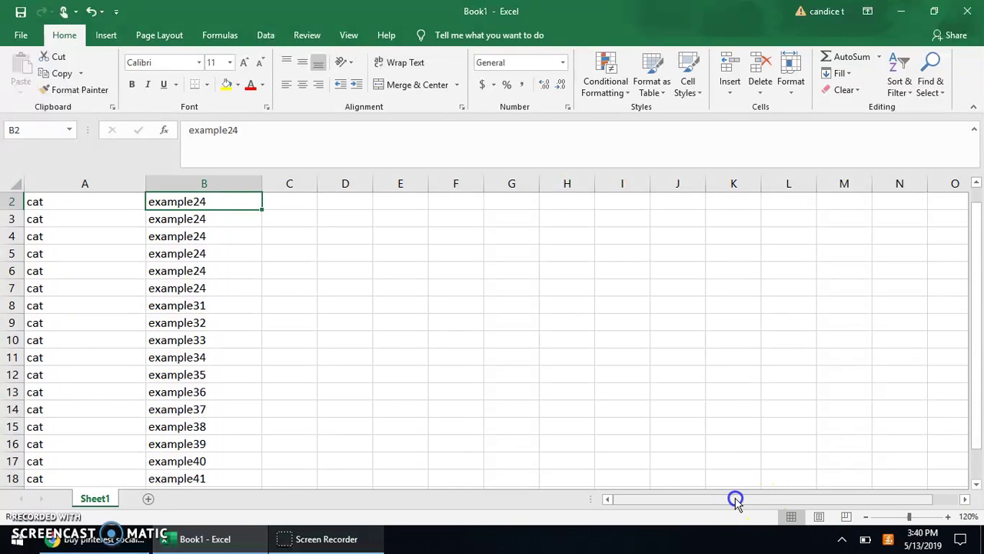
pyautogui.click(94, 181)
pyautogui.rightClick(94, 179)
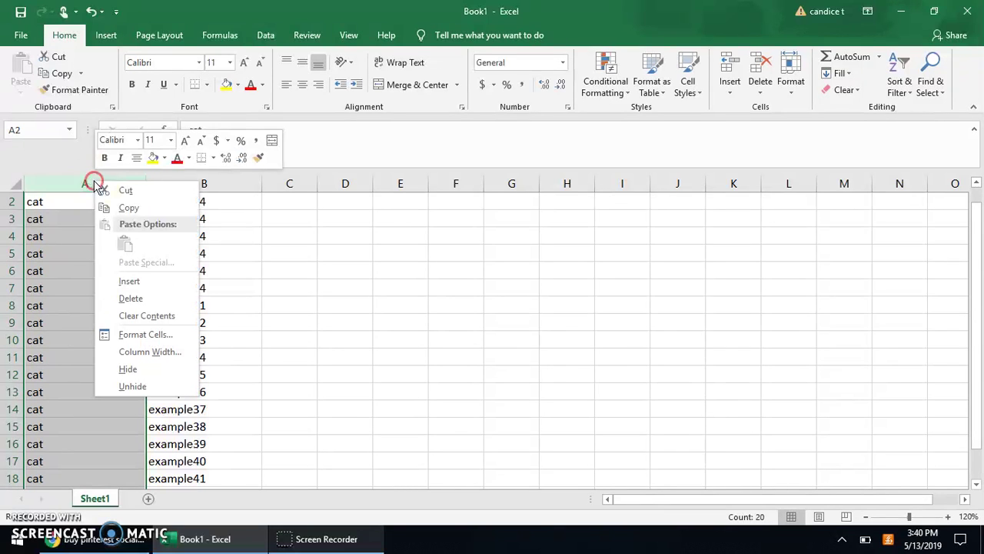
pyautogui.click(133, 277)
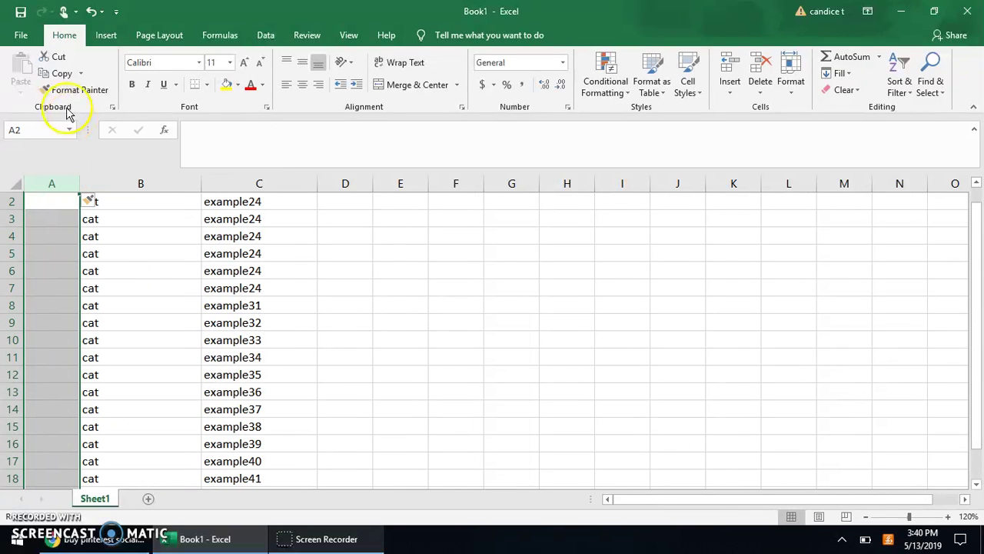
pyautogui.moveTo(78, 181); pyautogui.dragTo(267, 185)
pyautogui.click(556, 220)
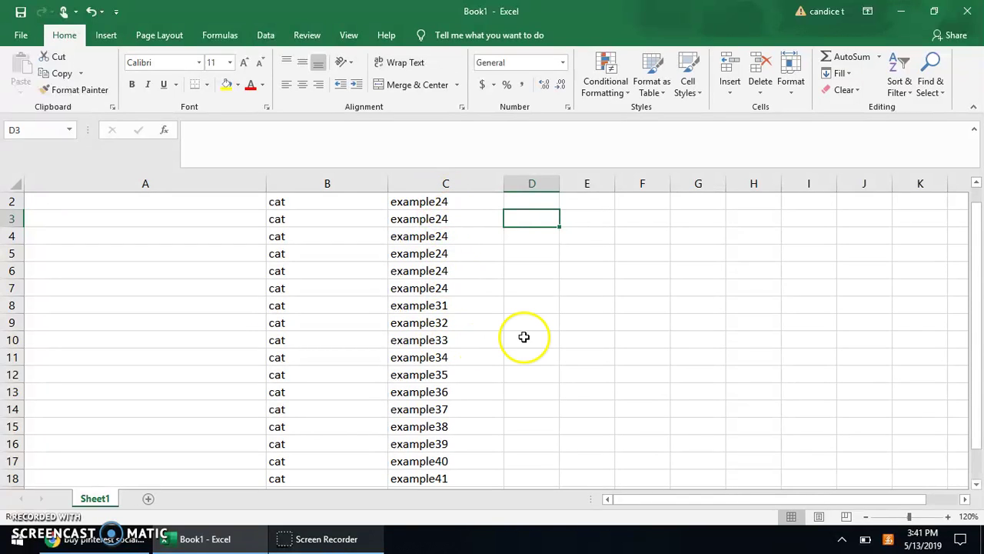
# Step: Turn on filtering for columns B and C and look at the filter values of column B
pyautogui.click(327, 182)
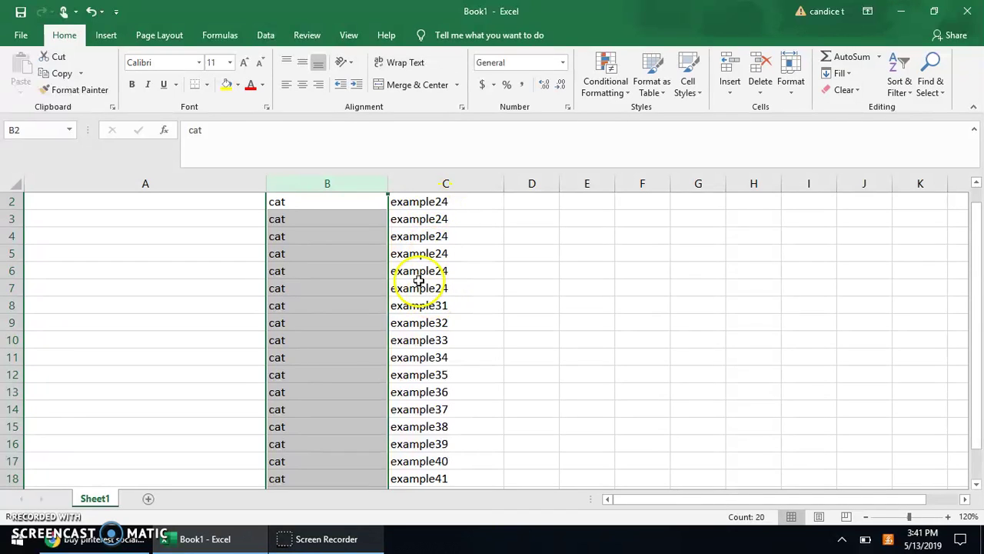
pyautogui.moveTo(321, 180); pyautogui.dragTo(446, 185)
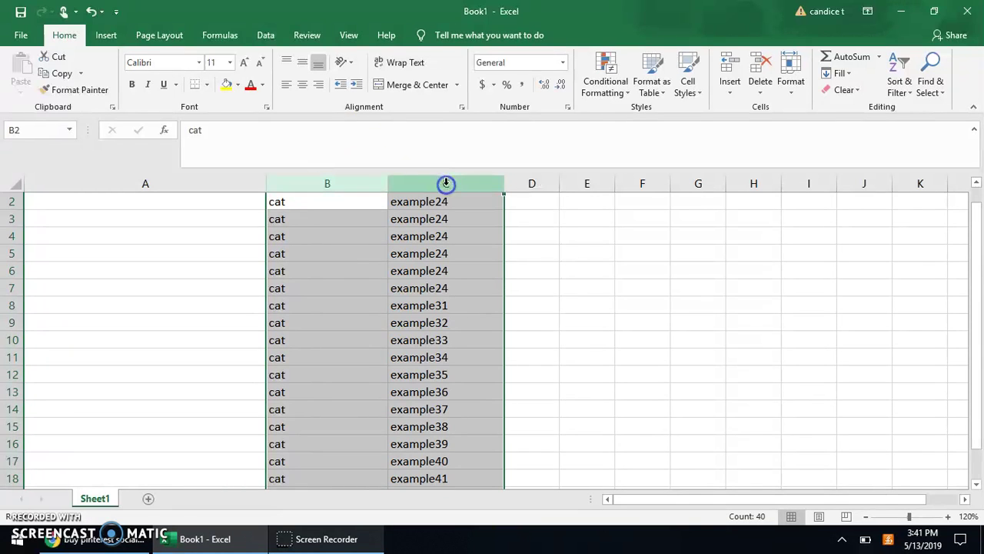
pyautogui.click(268, 39)
pyautogui.click(364, 73)
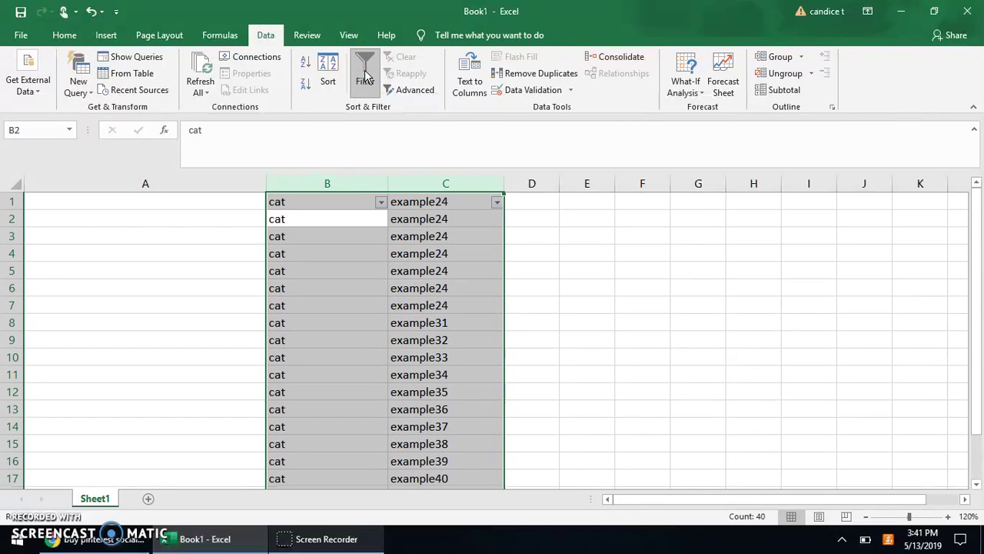
pyautogui.click(382, 202)
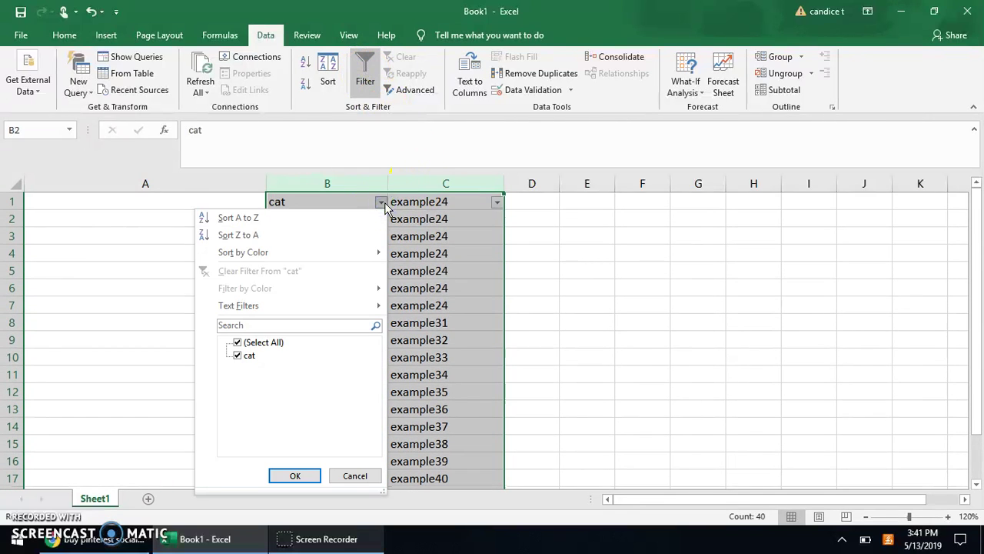
pyautogui.click(382, 203)
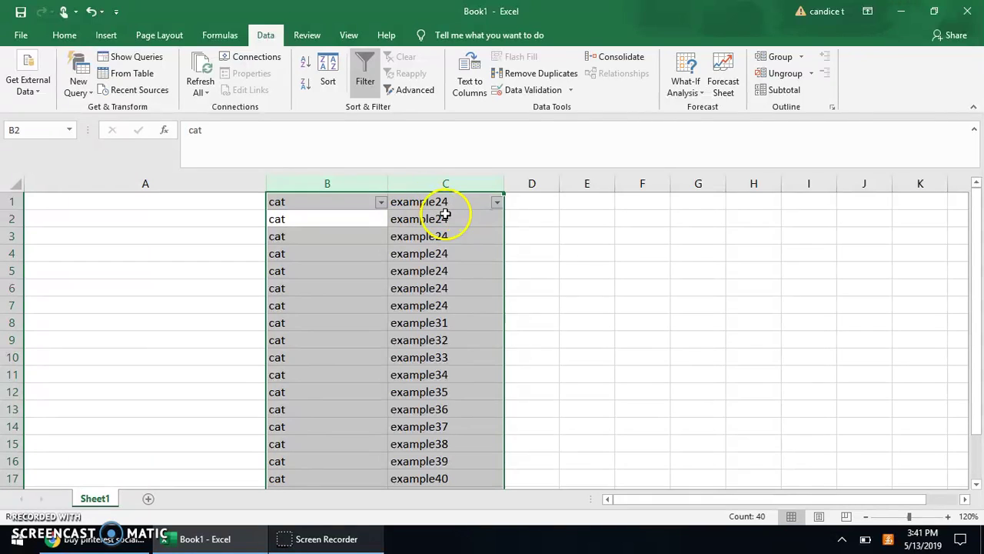
# Step: Filter column C to show only the example24 entries
pyautogui.click(497, 203)
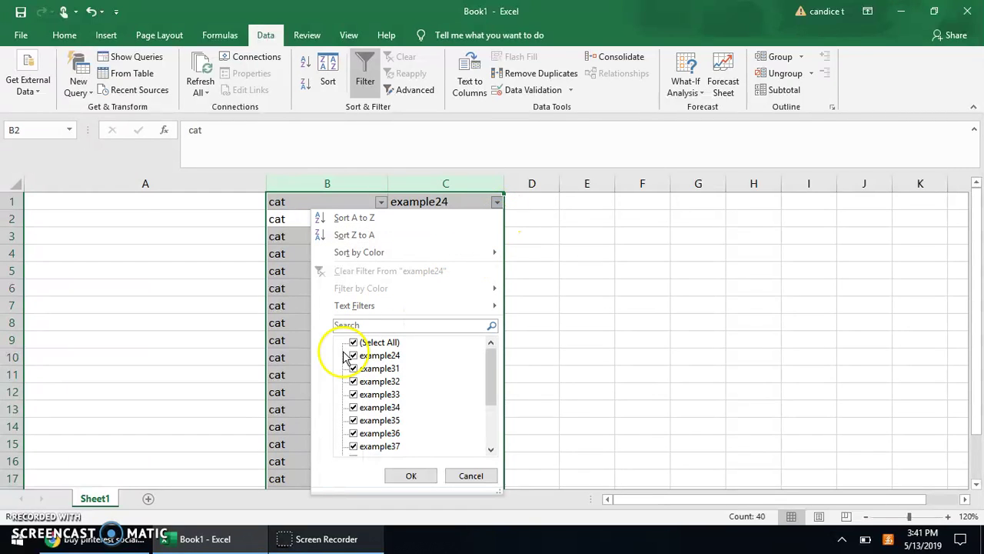
pyautogui.click(354, 343)
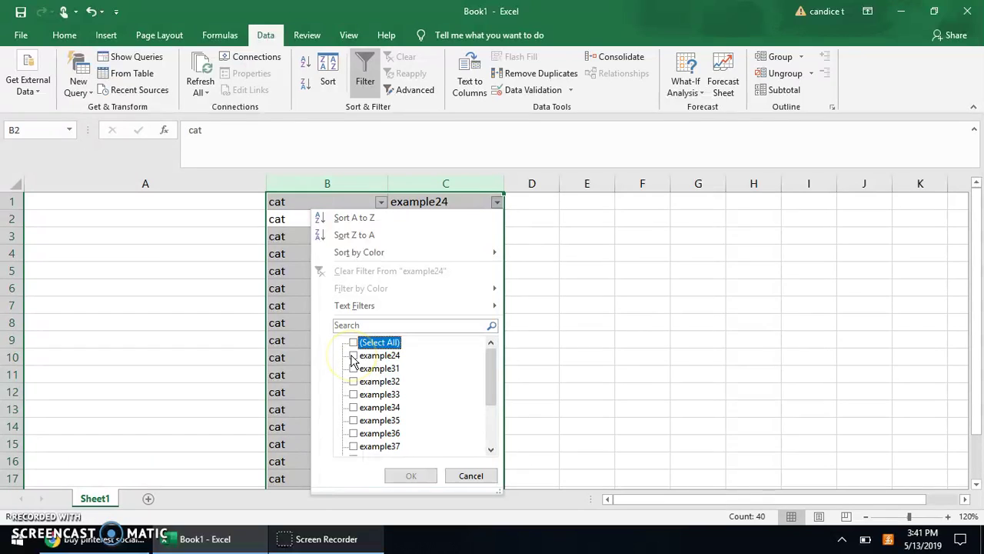
pyautogui.click(353, 357)
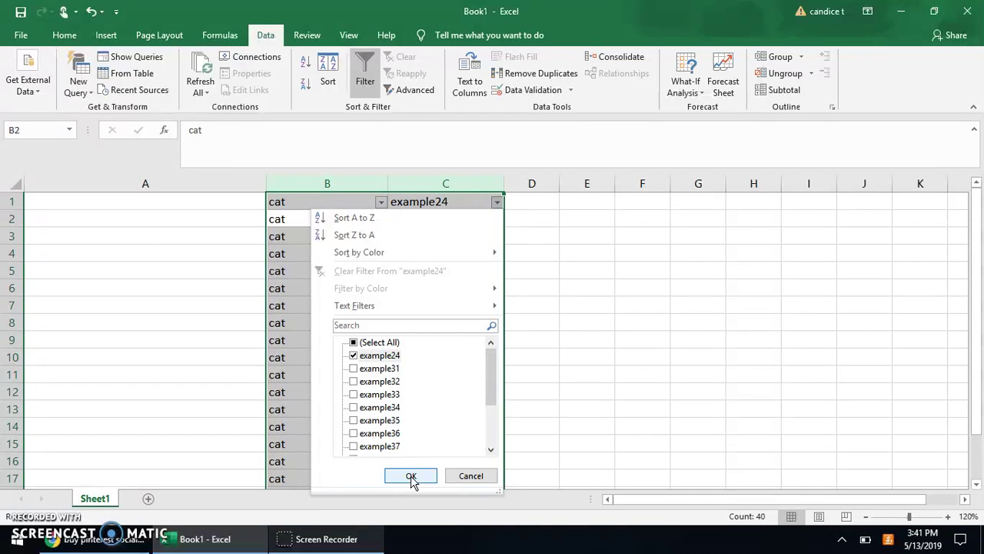
pyautogui.click(411, 476)
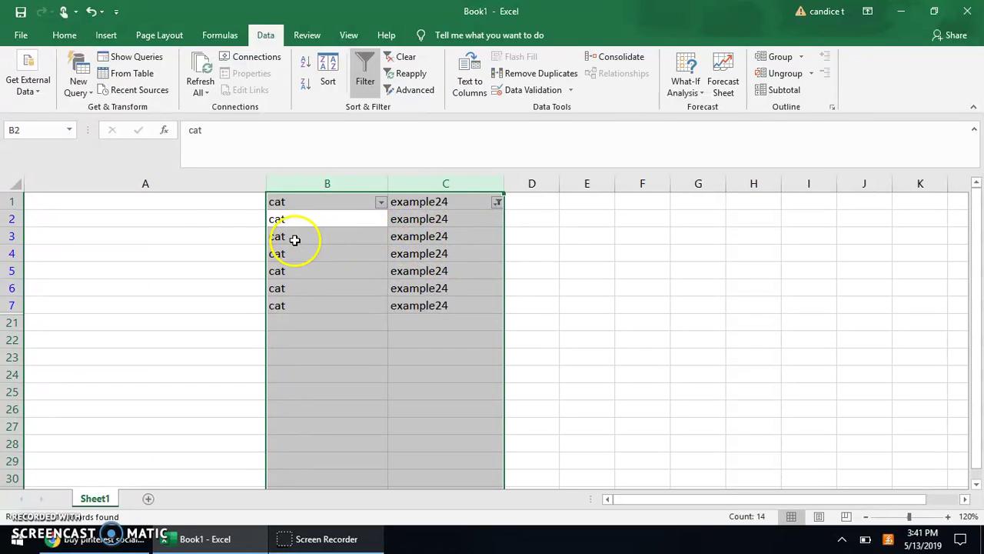
pyautogui.click(209, 235)
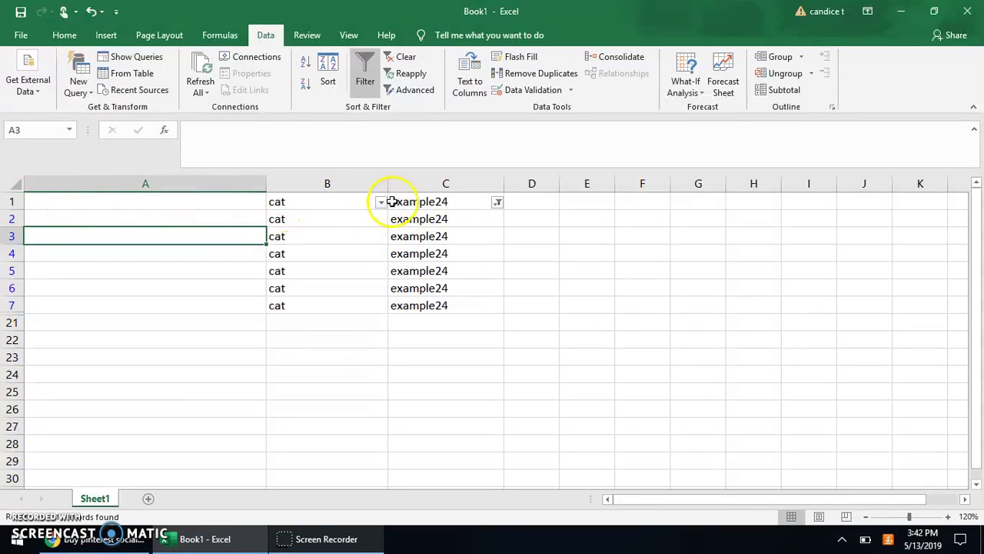
# Step: Delete the filtered duplicate example24 rows 2 to 7 as entire sheet rows, keeping row 1
pyautogui.moveTo(300, 219); pyautogui.dragTo(455, 305)
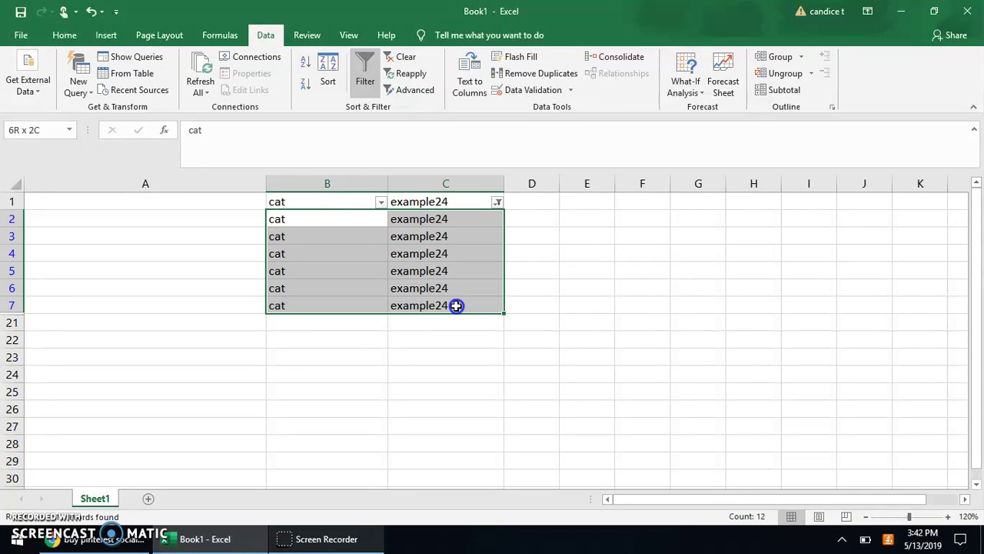
pyautogui.rightClick(418, 286)
pyautogui.click(468, 355)
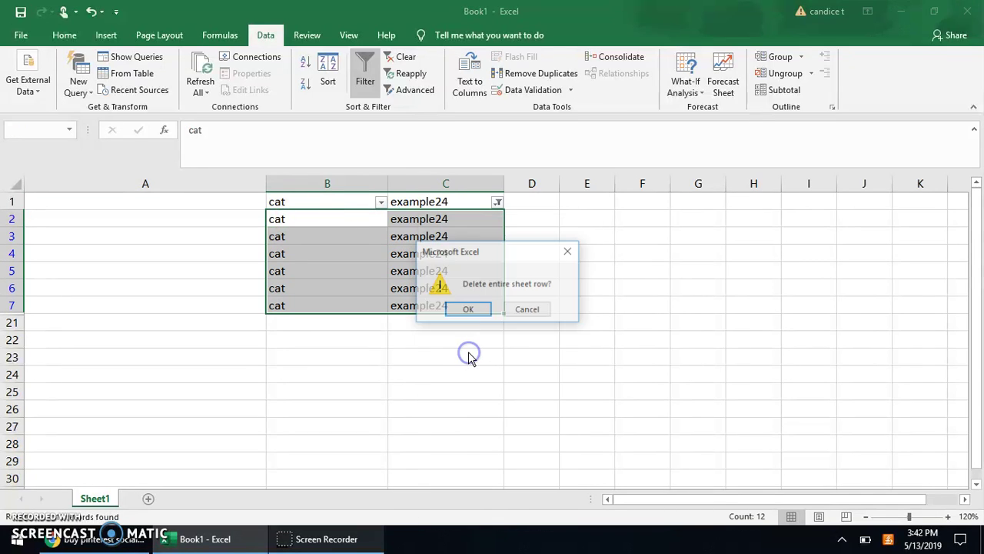
pyautogui.click(467, 309)
# Step: Check the remaining values in column C's filter list and turn off filtering for columns B and C
pyautogui.moveTo(301, 183); pyautogui.dragTo(439, 184)
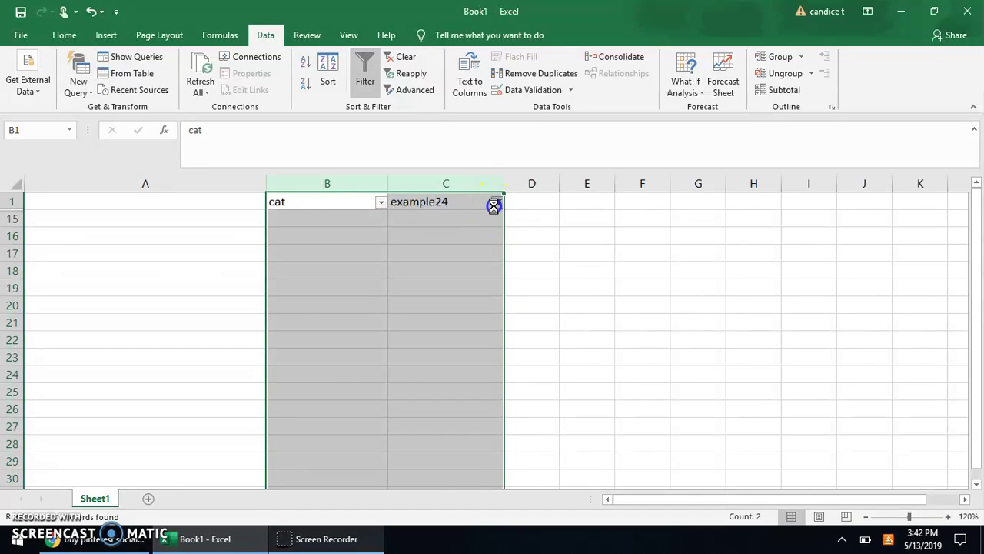
pyautogui.click(493, 203)
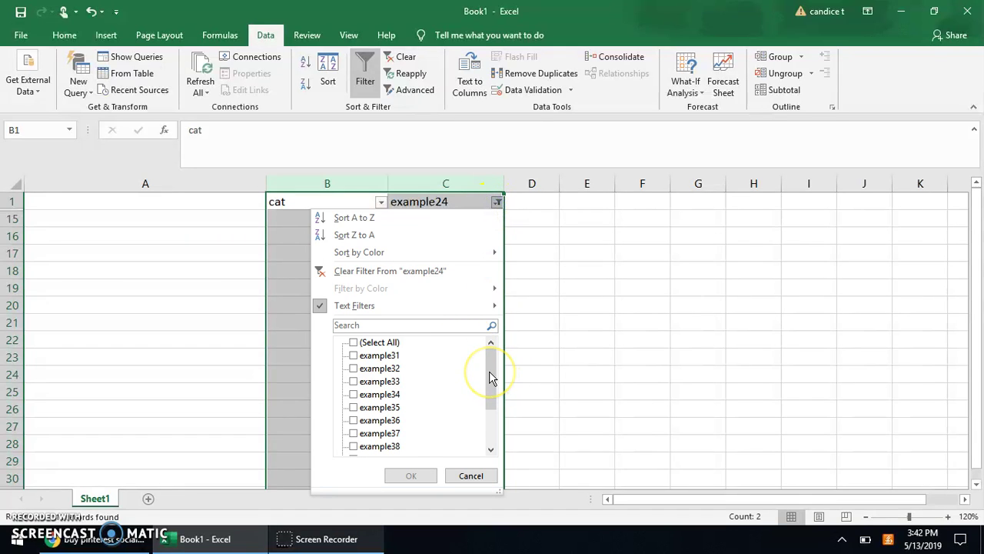
pyautogui.moveTo(490, 375)
pyautogui.mouseDown()
pyautogui.moveTo(479, 437)
pyautogui.moveTo(481, 359)
pyautogui.mouseUp()
pyautogui.click(468, 474)
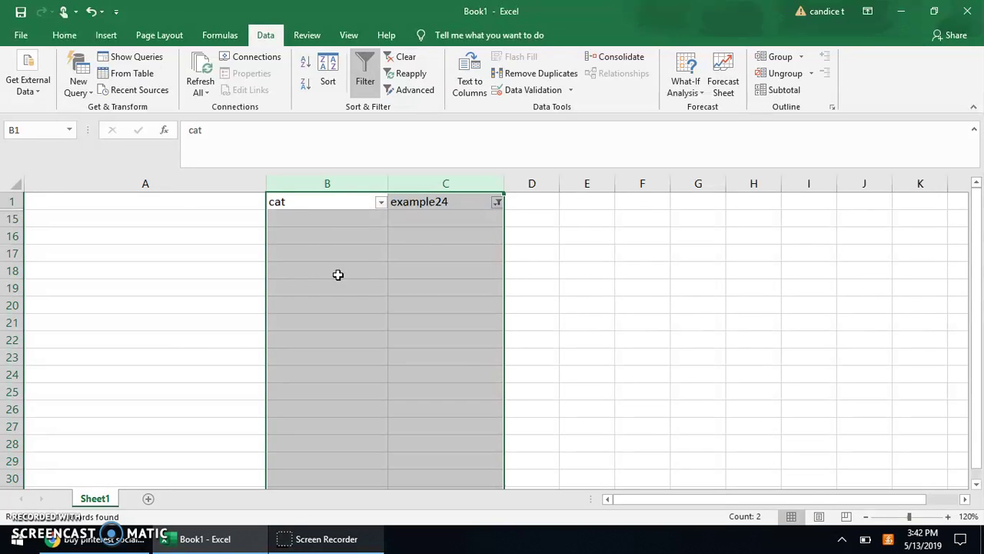
pyautogui.click(300, 217)
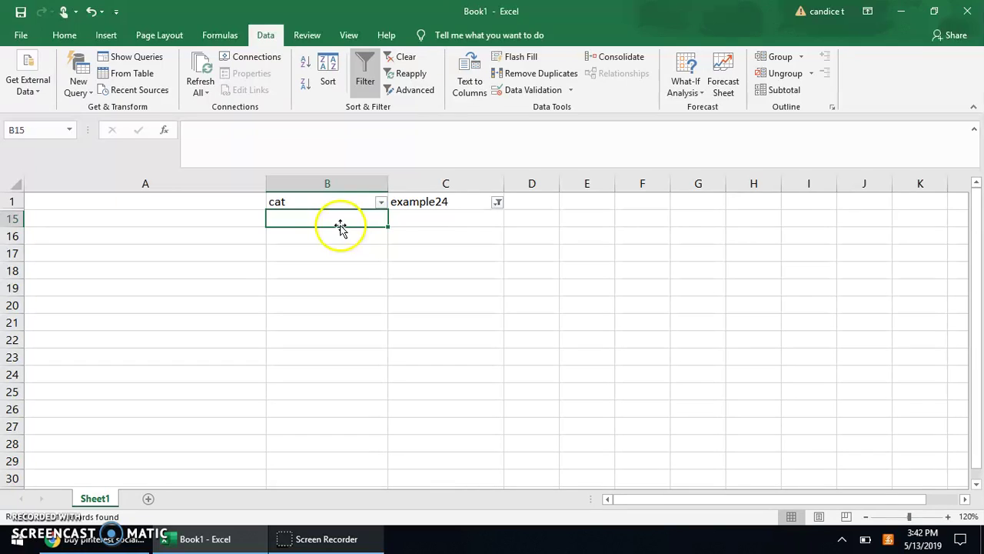
pyautogui.click(373, 76)
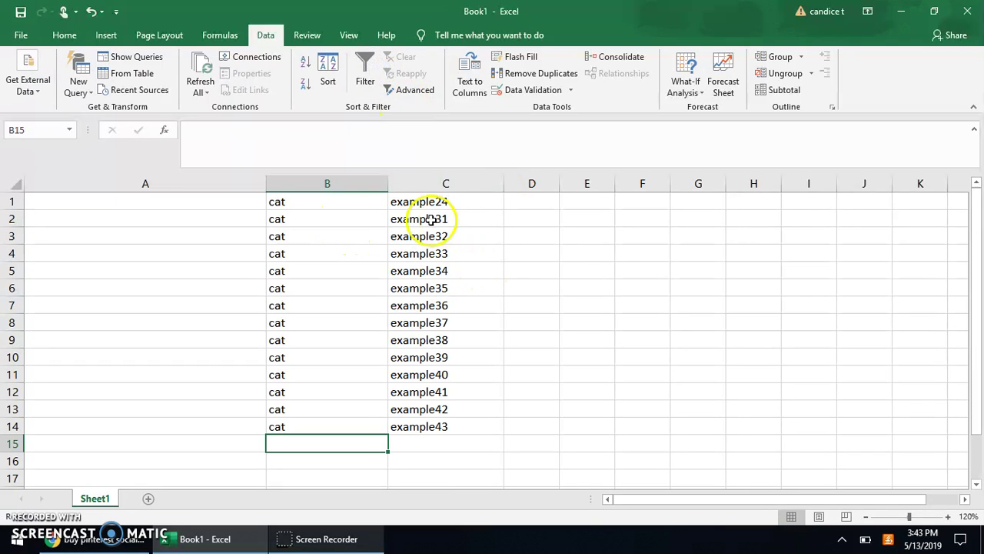
pyautogui.moveTo(416, 202)
pyautogui.mouseDown()
pyautogui.moveTo(411, 419)
pyautogui.moveTo(410, 202)
pyautogui.mouseUp()
pyautogui.click(260, 132)
pyautogui.doubleClick(260, 132)
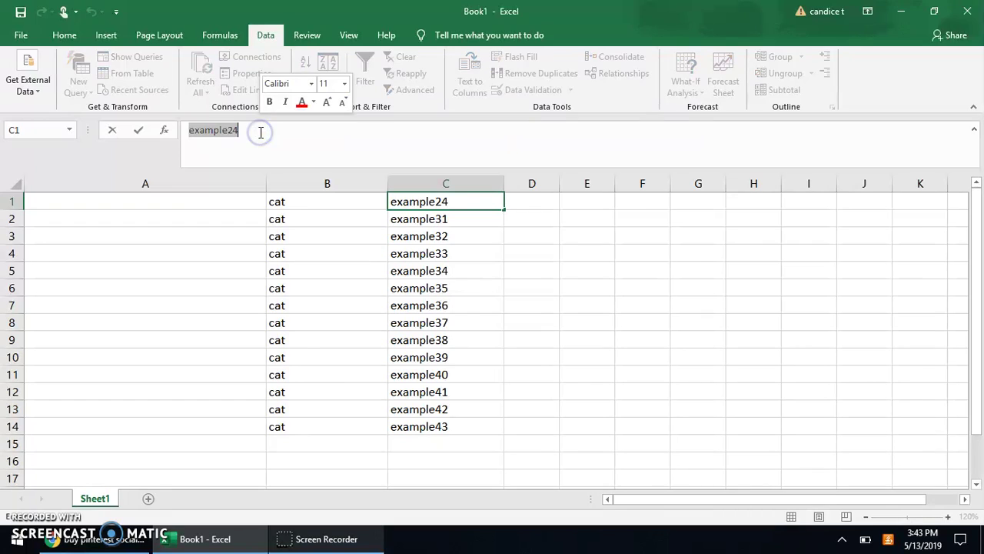
pyautogui.press('BackSpace')
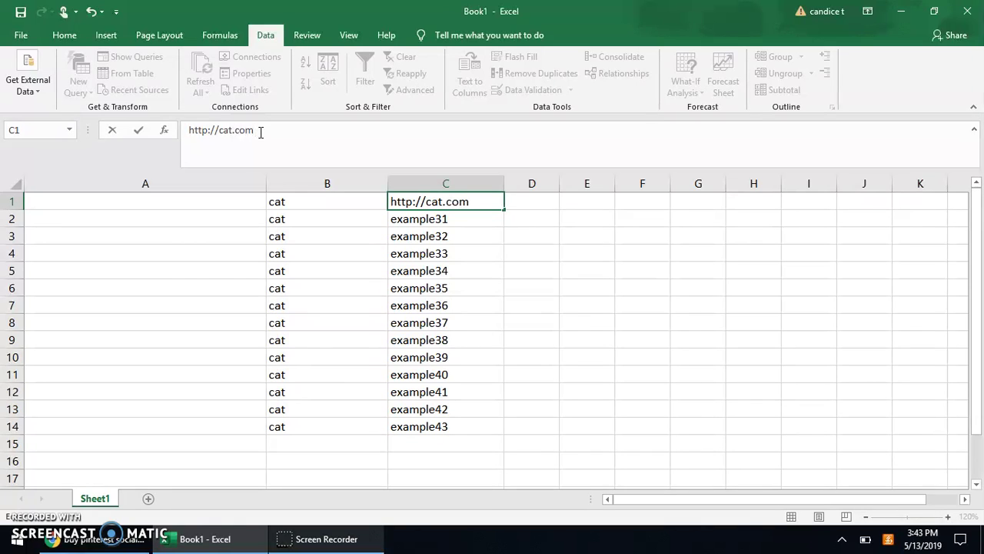
pyautogui.click(503, 210)
pyautogui.moveTo(505, 209); pyautogui.dragTo(492, 334)
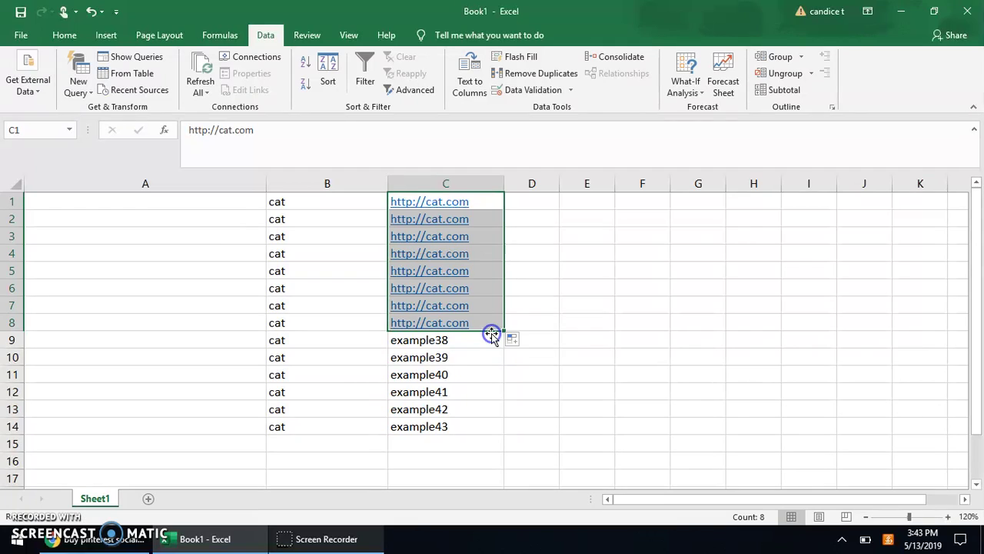
pyautogui.click(468, 341)
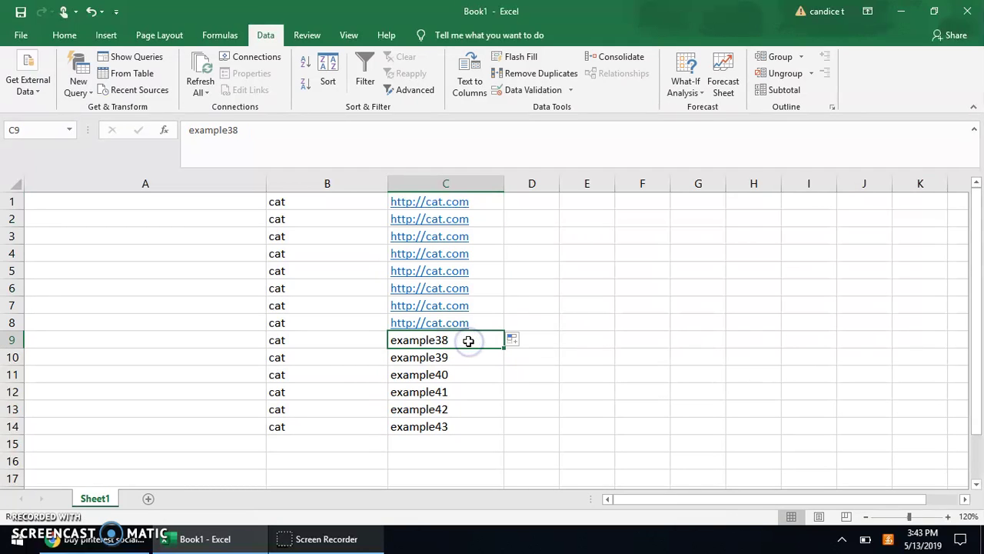
pyautogui.write('http://cat.com')
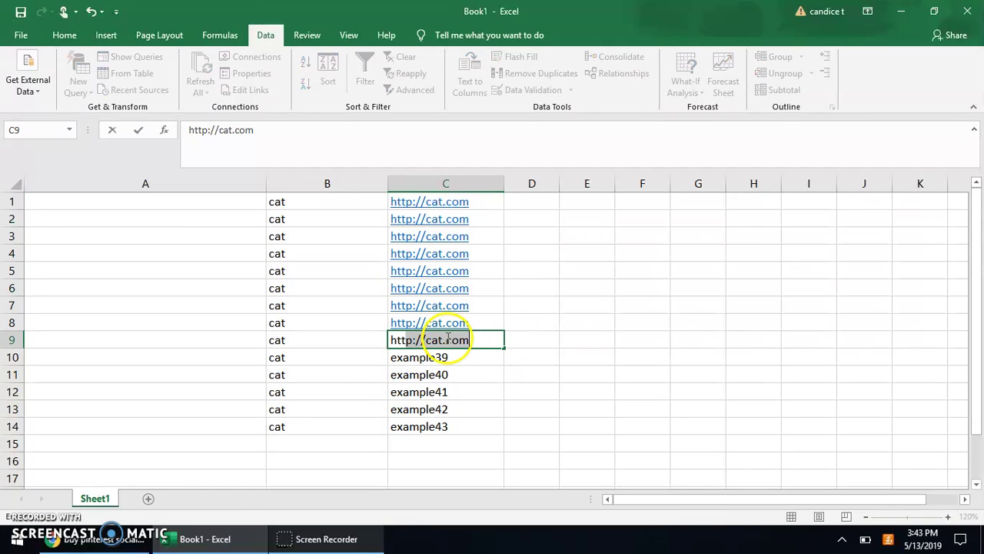
pyautogui.click(440, 339)
pyautogui.write('45')
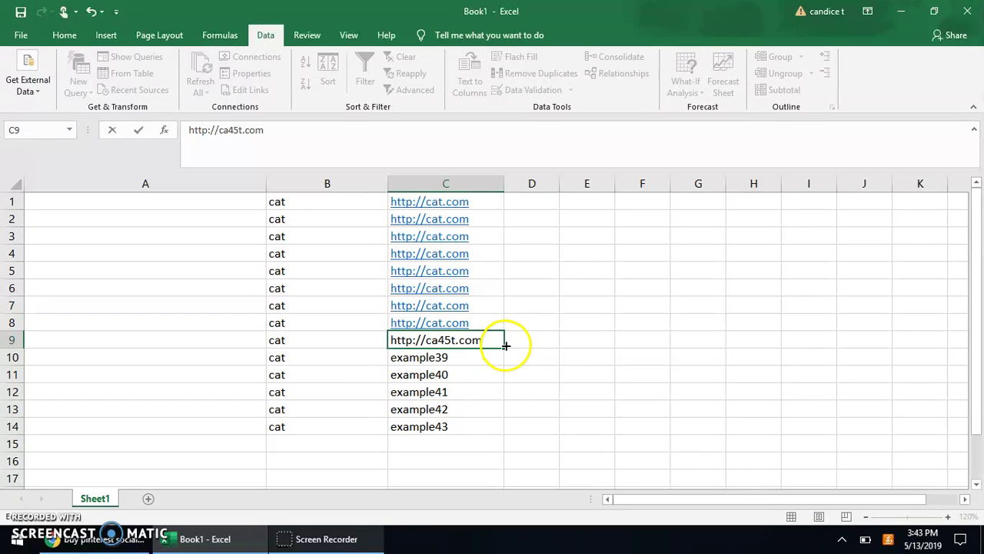
pyautogui.moveTo(505, 348); pyautogui.dragTo(489, 437)
pyautogui.click(591, 328)
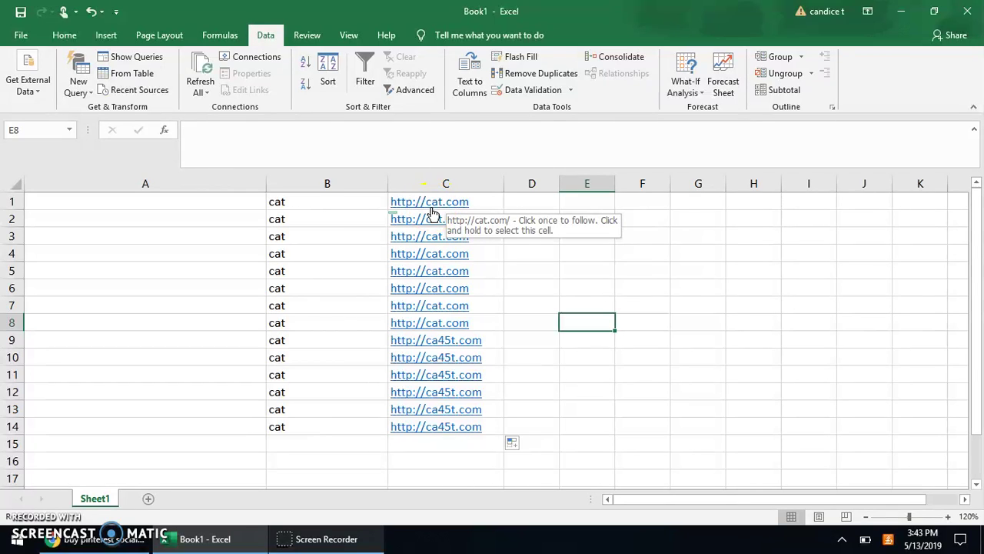
# Step: Apply filters again to columns B and C, now containing the web addresses
pyautogui.click(336, 173)
pyautogui.moveTo(336, 173); pyautogui.dragTo(490, 177)
pyautogui.click(363, 65)
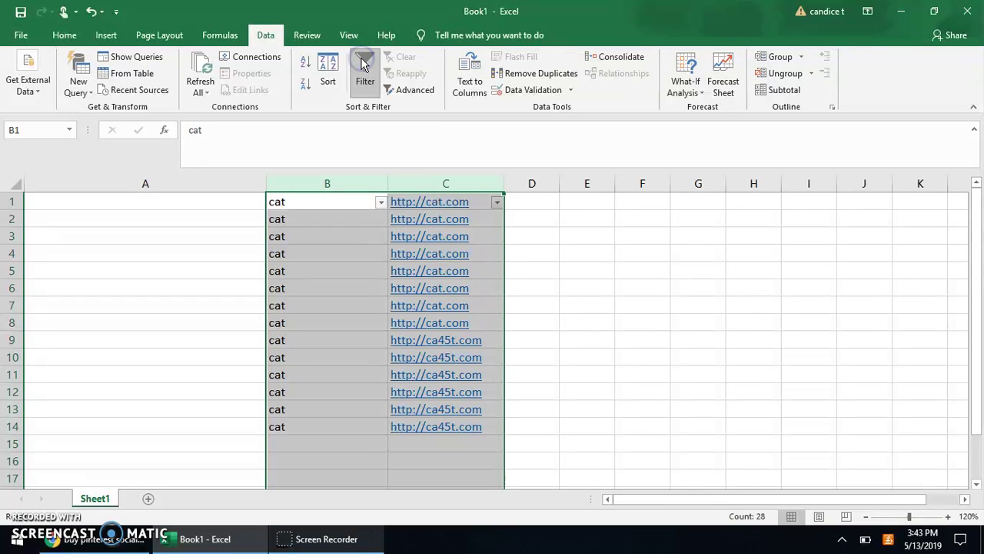
pyautogui.click(498, 209)
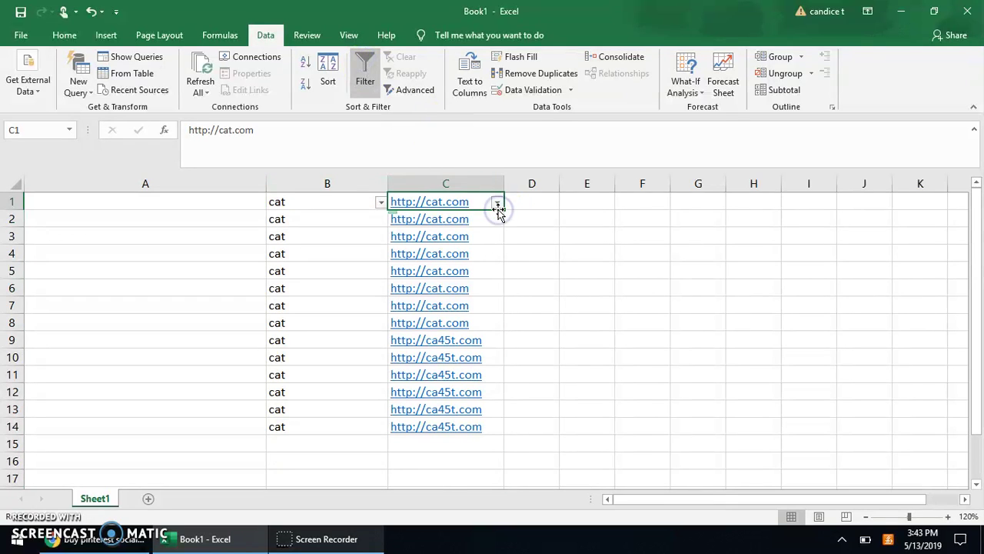
pyautogui.moveTo(352, 185); pyautogui.dragTo(442, 184)
pyautogui.click(365, 71)
pyautogui.click(364, 72)
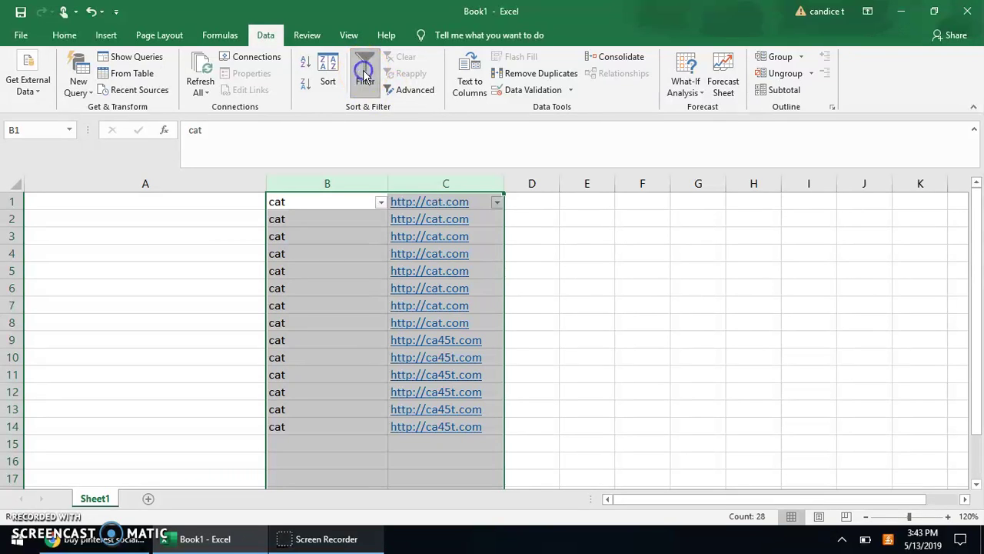
pyautogui.click(498, 202)
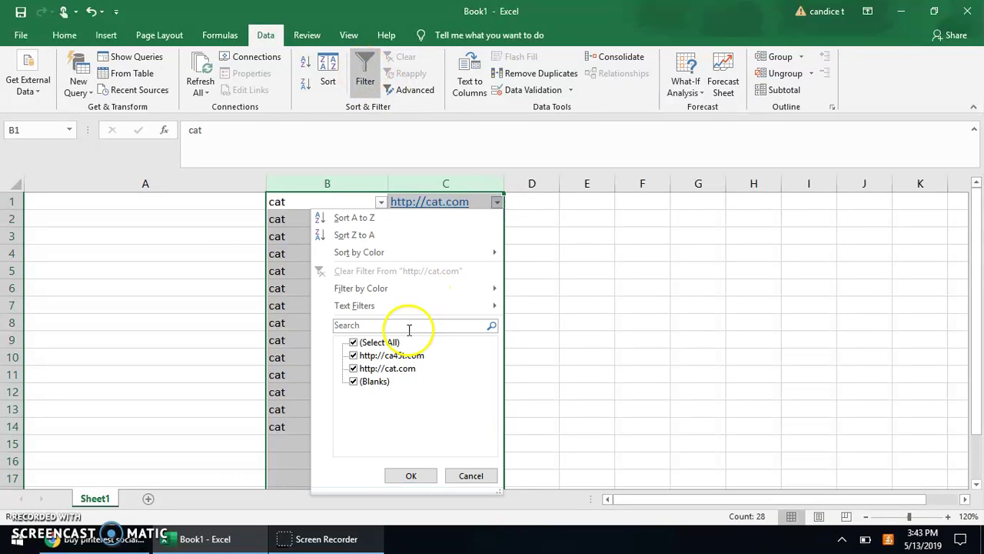
pyautogui.click(353, 342)
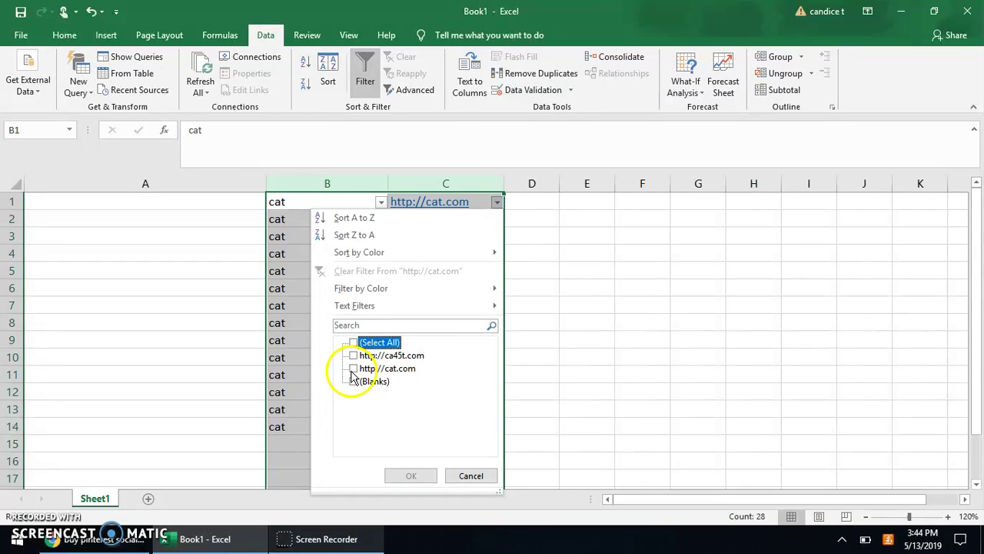
pyautogui.click(353, 369)
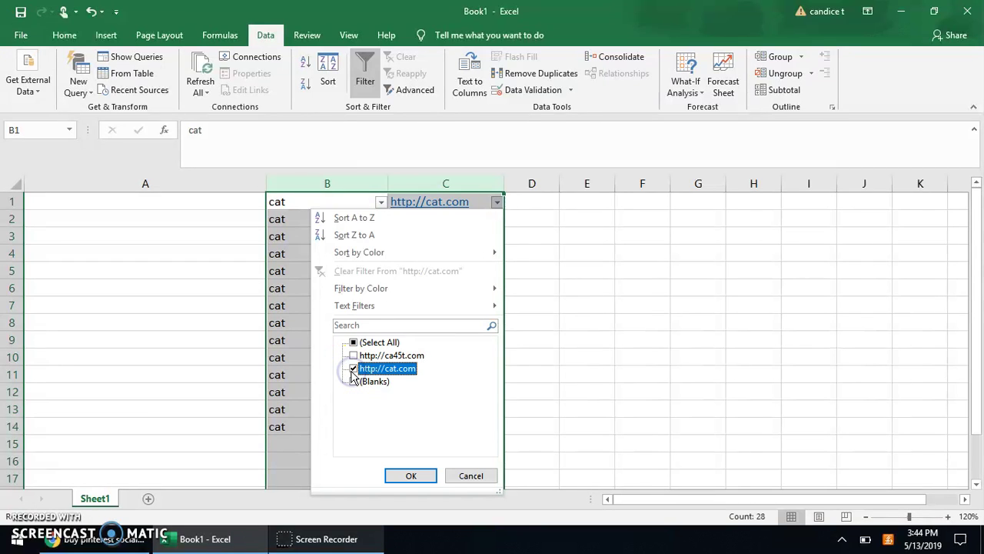
pyautogui.click(409, 472)
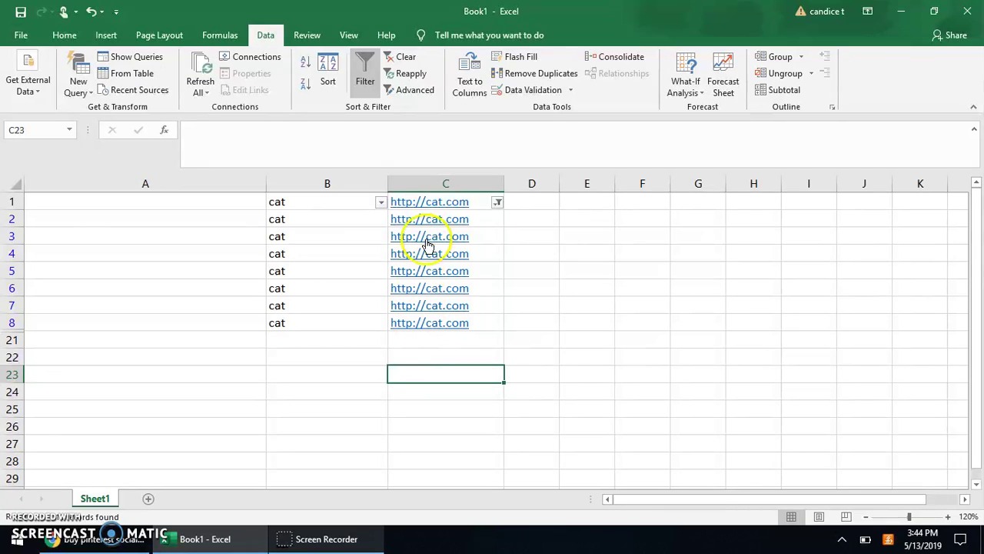
# Step: Select the filtered duplicate rows from B2 through C8, leaving the first entry out, and clear the selection
pyautogui.moveTo(299, 222); pyautogui.dragTo(470, 327)
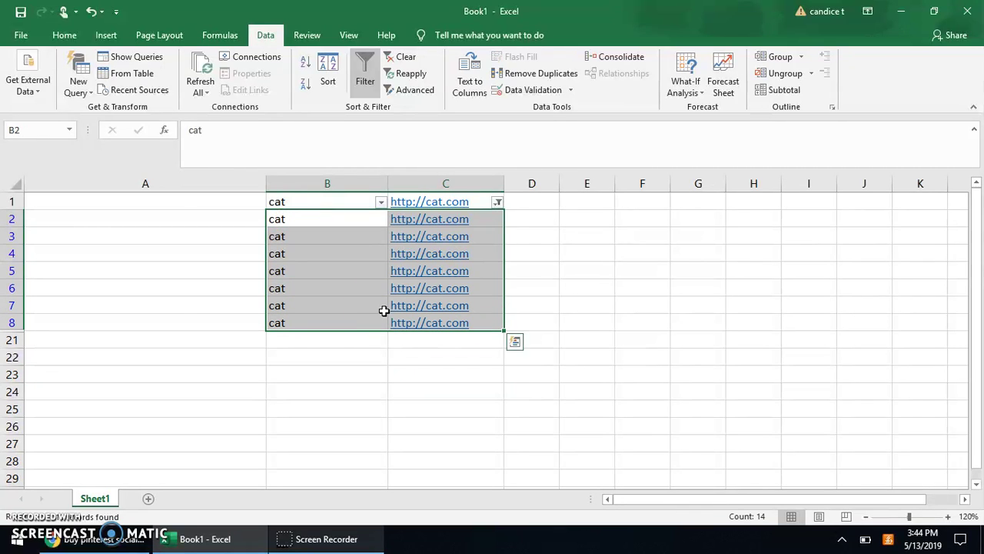
pyautogui.click(339, 393)
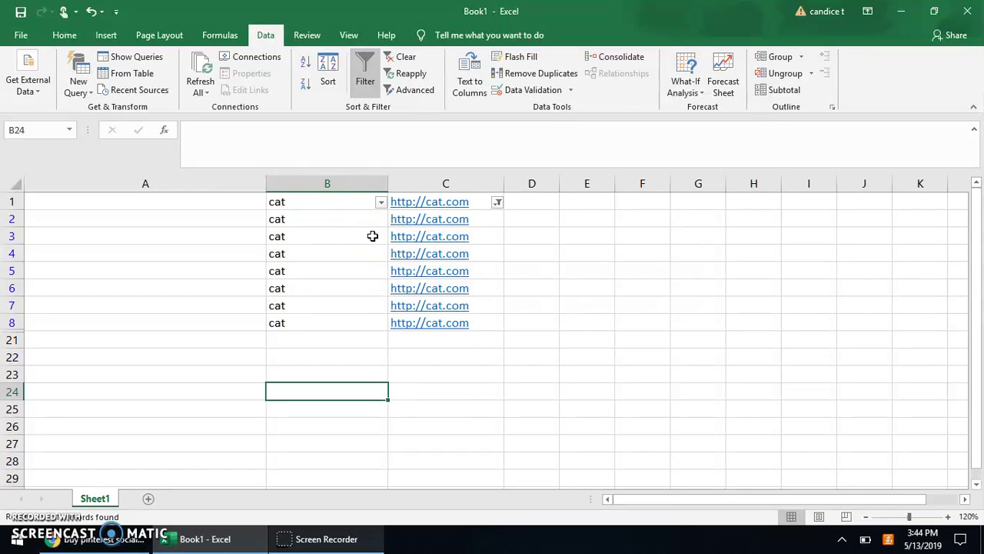
# Step: Switch to Chrome and open the site makemoneyinrecession.wordpress.com in place of the YouTube search results
pyautogui.click(80, 540)
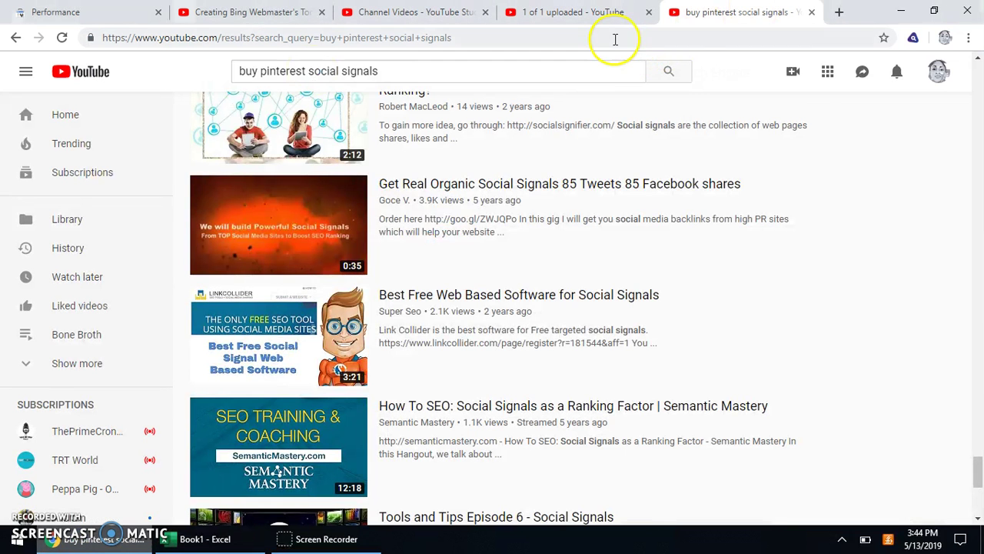
pyautogui.click(615, 40)
pyautogui.write('make')
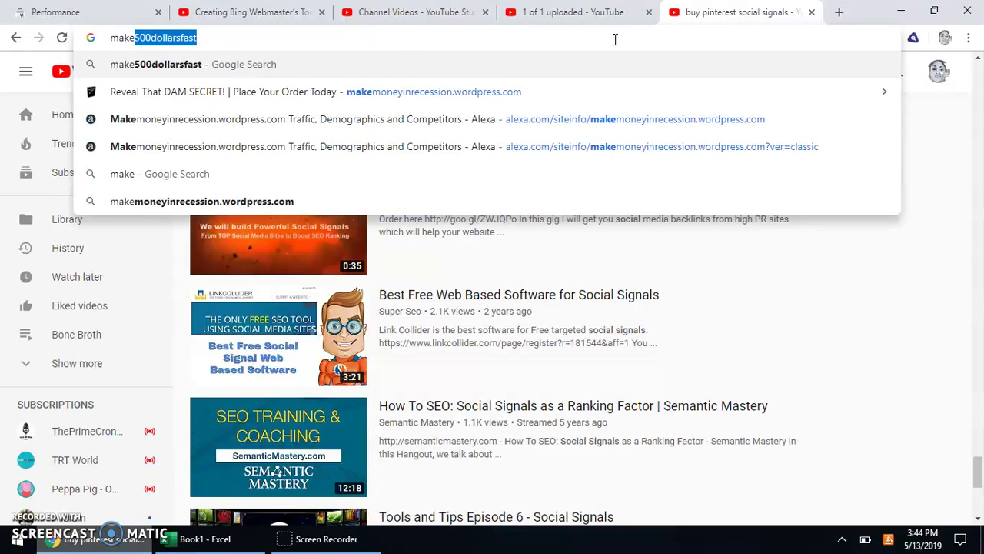
pyautogui.write('mo')
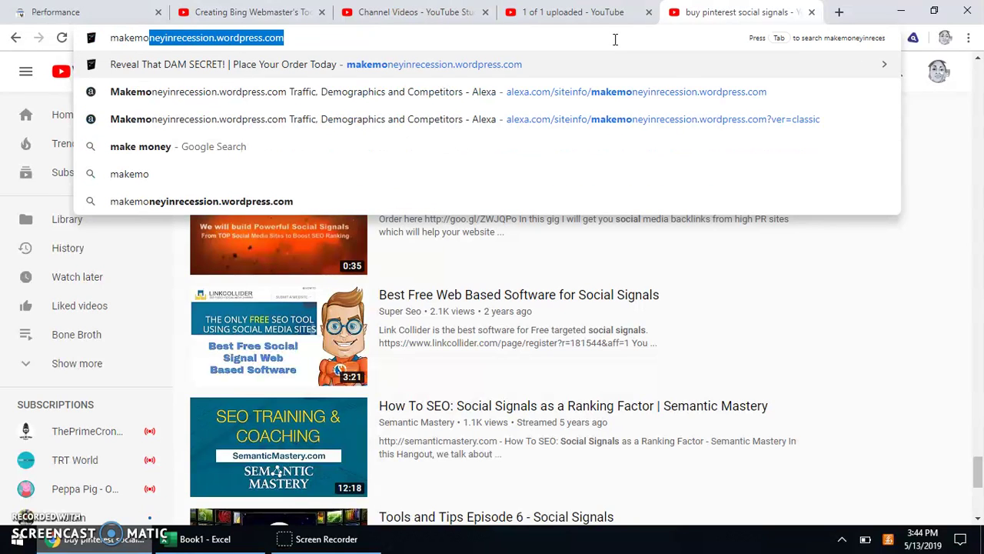
pyautogui.click(430, 66)
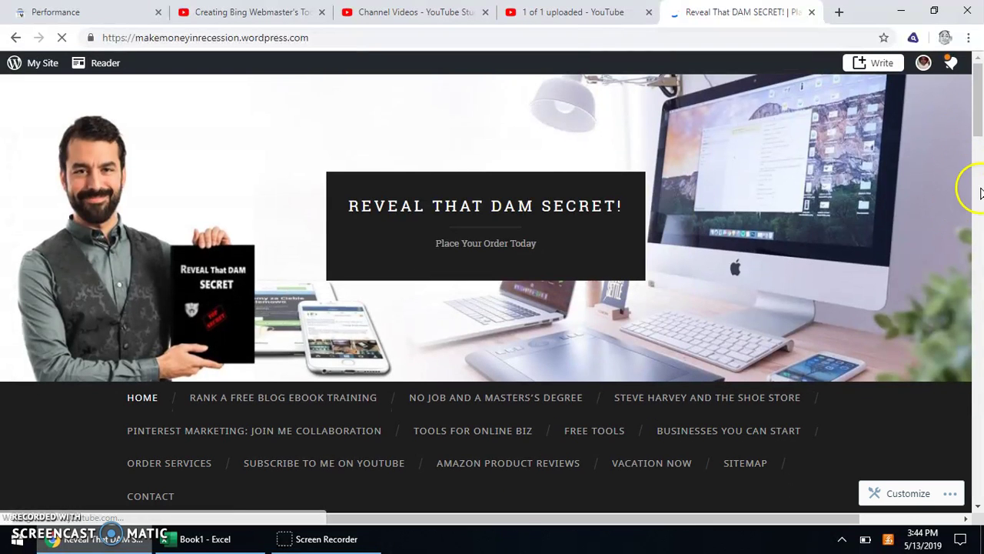
# Step: View the WordPress site's notifications and bring up the page of the uploaded YouTube video
pyautogui.click(946, 67)
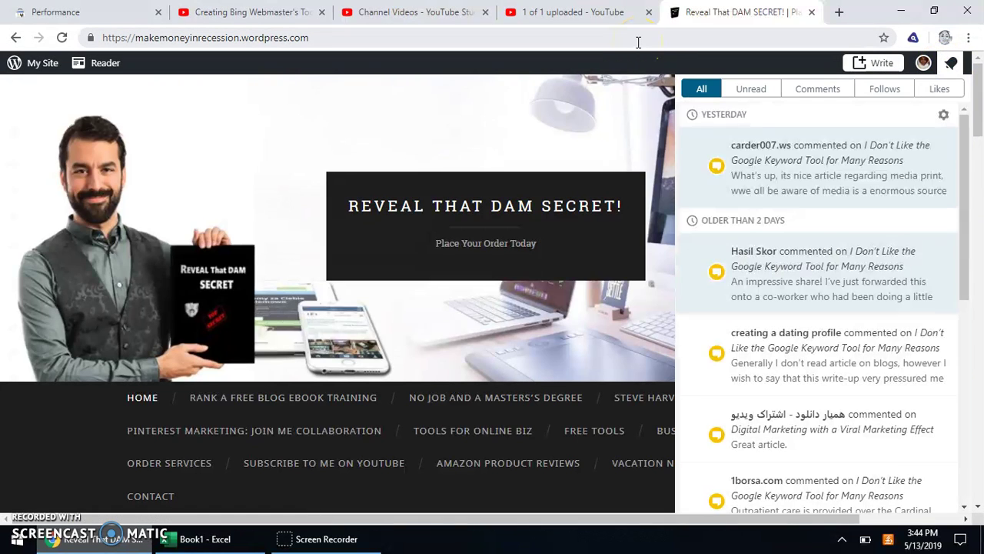
pyautogui.click(560, 17)
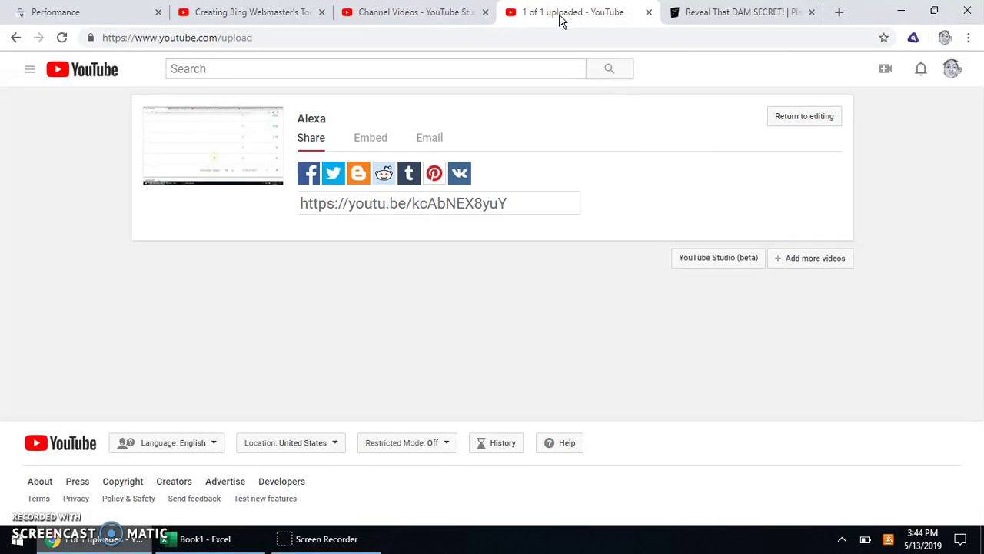